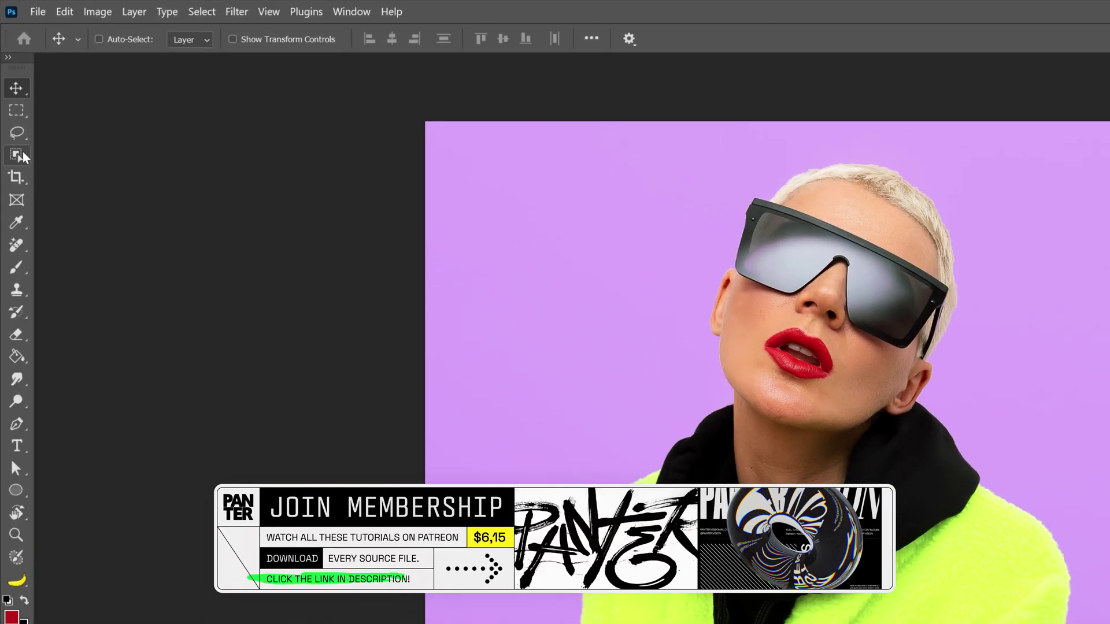
Choose the Object Selection Tool and zoom in on the portrait.
{"action": "left_click", "coordinate": [11, 92]}
{"action": "right_click", "coordinate": [22, 157]}
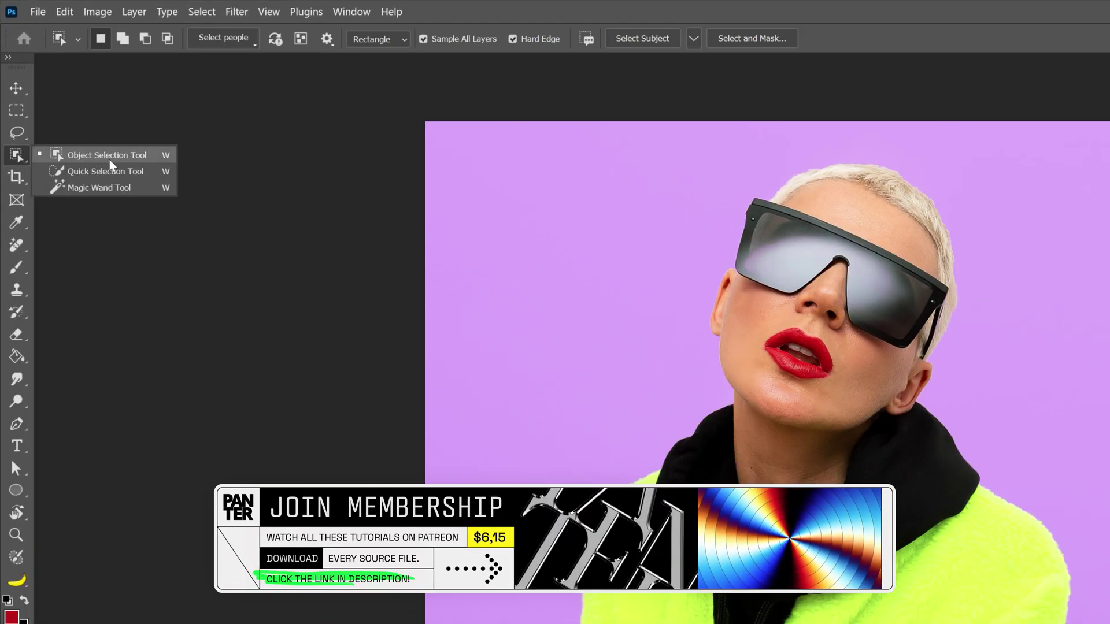
{"action": "left_click", "coordinate": [87, 154]}
{"action": "key", "text": "ctrl+plus"}
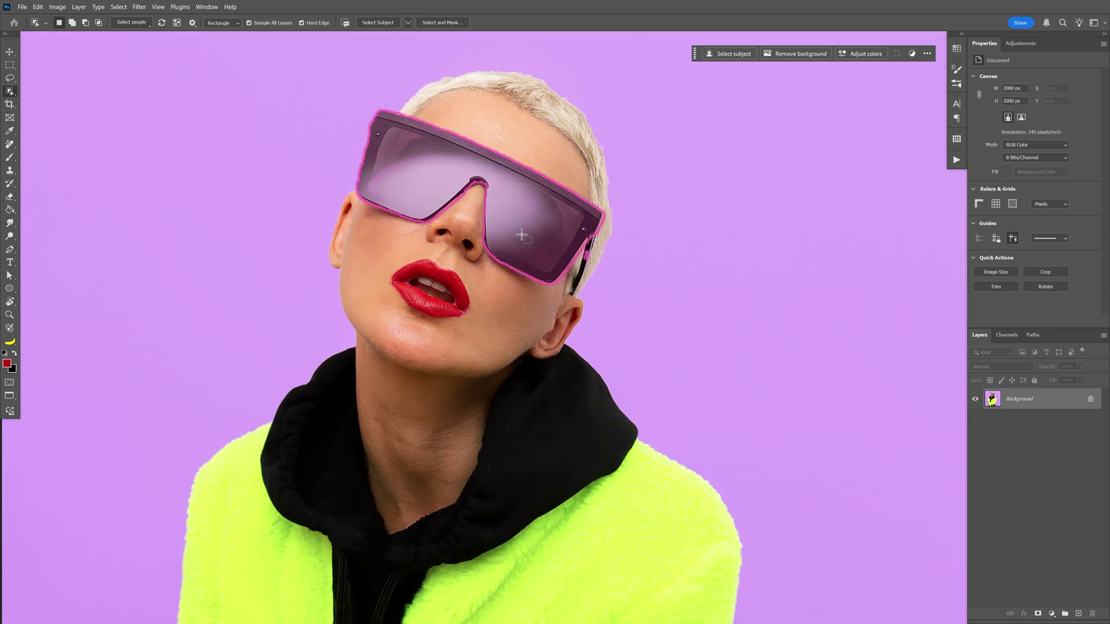
Select the sunglasses, then refine the nose-bridge edge with a smaller Quick Selection brush.
{"action": "left_click", "coordinate": [523, 234]}
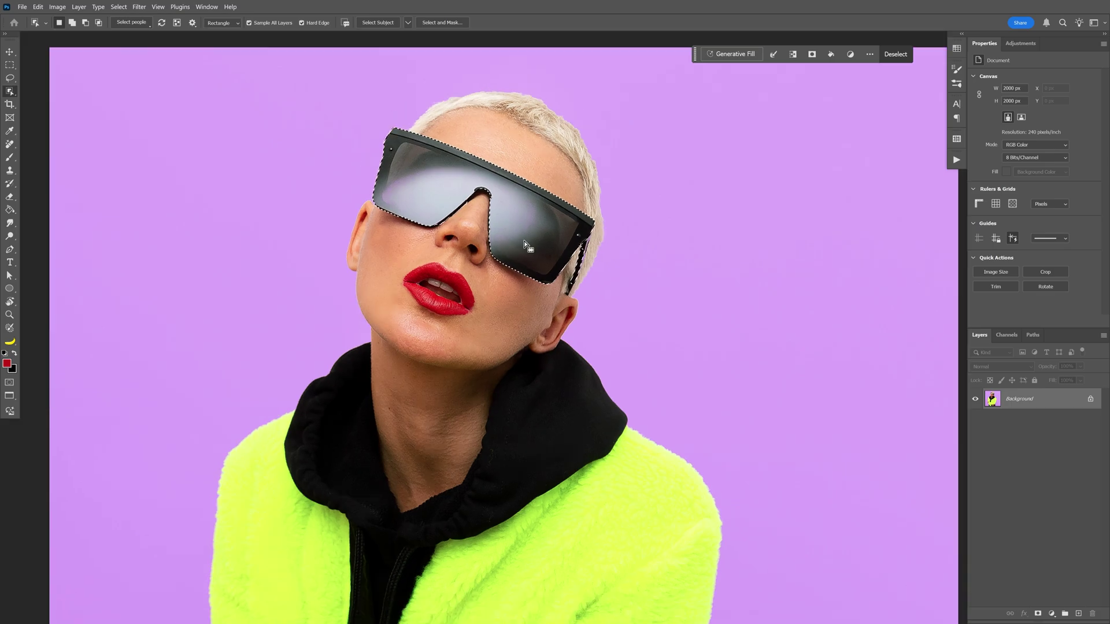
{"action": "scroll", "coordinate": [524, 242], "scroll_direction": "up", "scroll_amount": 3}
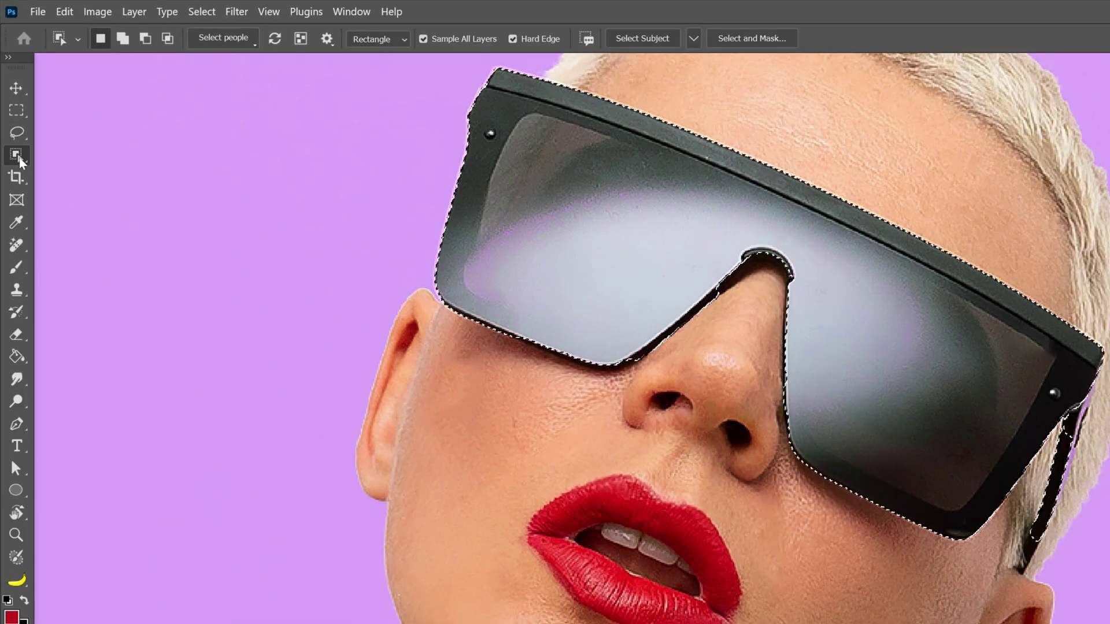
{"action": "right_click", "coordinate": [15, 93]}
{"action": "left_click", "coordinate": [104, 171]}
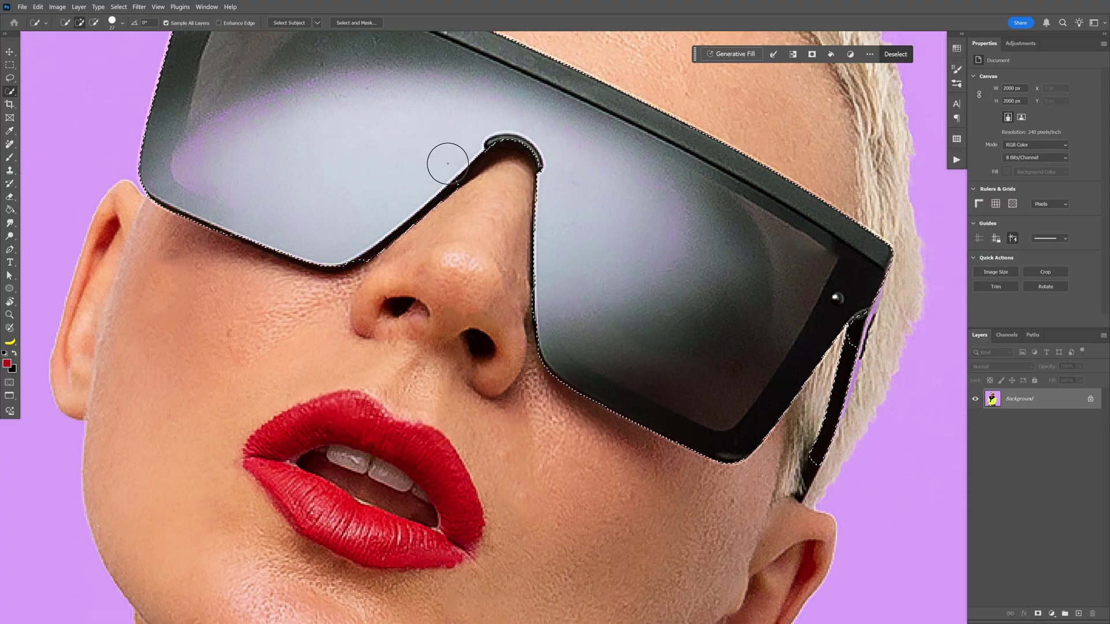
{"action": "mouse_move", "coordinate": [446, 161]}
{"action": "left_mouse_down"}
{"action": "mouse_move", "coordinate": [469, 143]}
{"action": "mouse_move", "coordinate": [516, 131]}
{"action": "mouse_move", "coordinate": [278, 209]}
{"action": "mouse_move", "coordinate": [334, 239]}
{"action": "left_mouse_up"}
{"action": "key", "text": "ctrl+plus"}
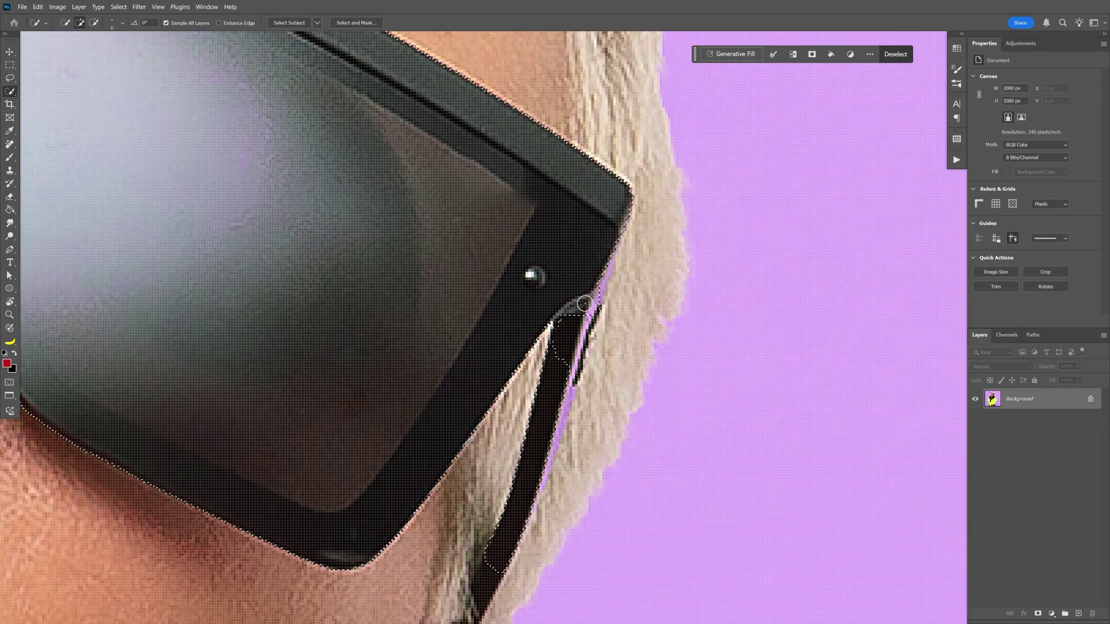
{"action": "key", "text": "bracketleft"}
{"action": "key", "text": "bracketleft"}
{"action": "key", "text": "bracketleft"}
{"action": "key", "text": "ctrl+minus"}
{"action": "key", "text": "ctrl+minus"}
{"action": "key", "text": "ctrl+minus"}
{"action": "key", "text": "ctrl+minus"}
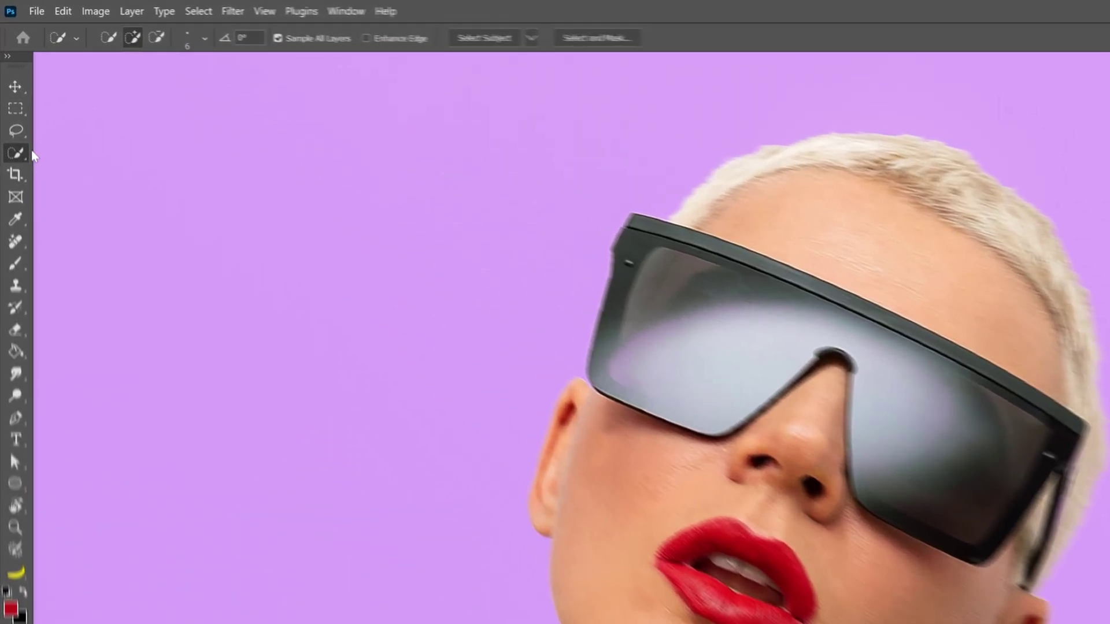
Return to Object Selection with Cloud subject detection.
{"action": "right_click", "coordinate": [23, 157]}
{"action": "left_click", "coordinate": [94, 162]}
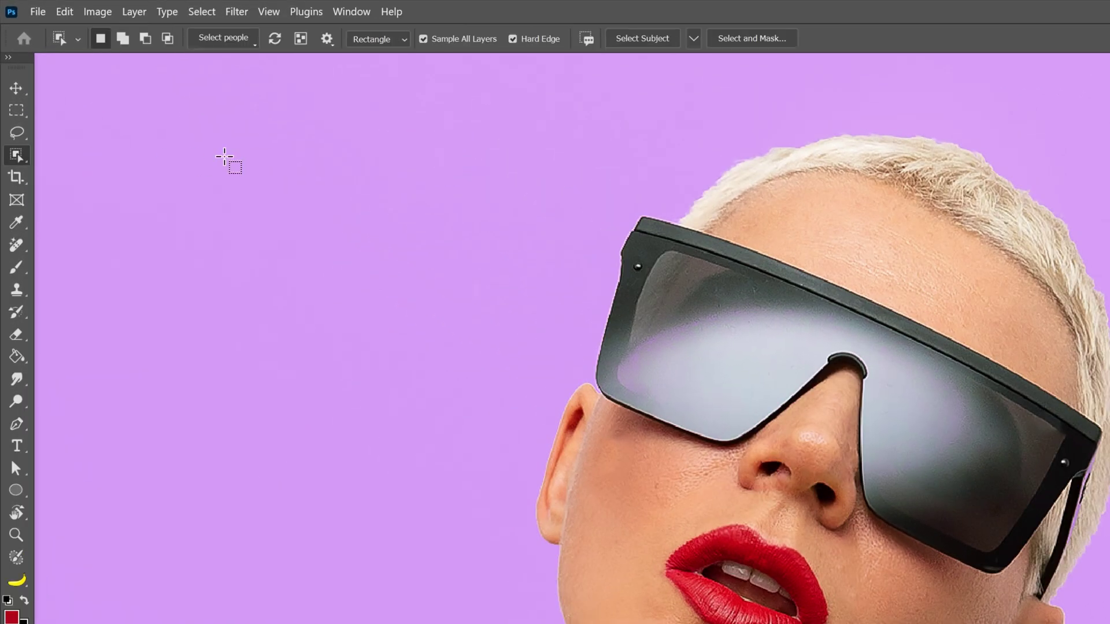
{"action": "left_click", "coordinate": [693, 38]}
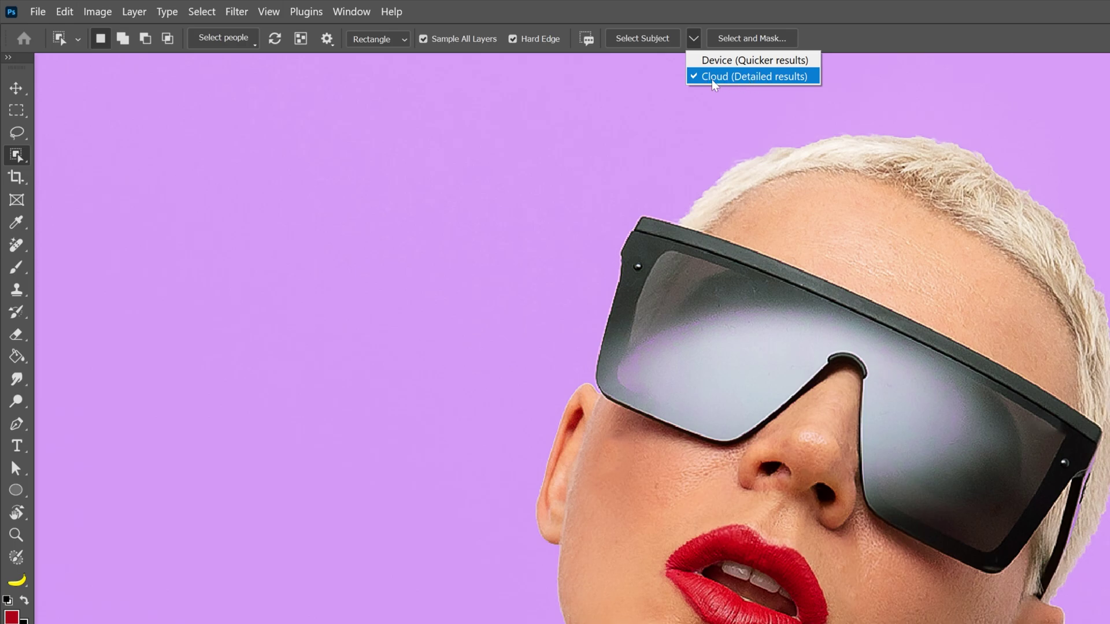
{"action": "left_click", "coordinate": [739, 80]}
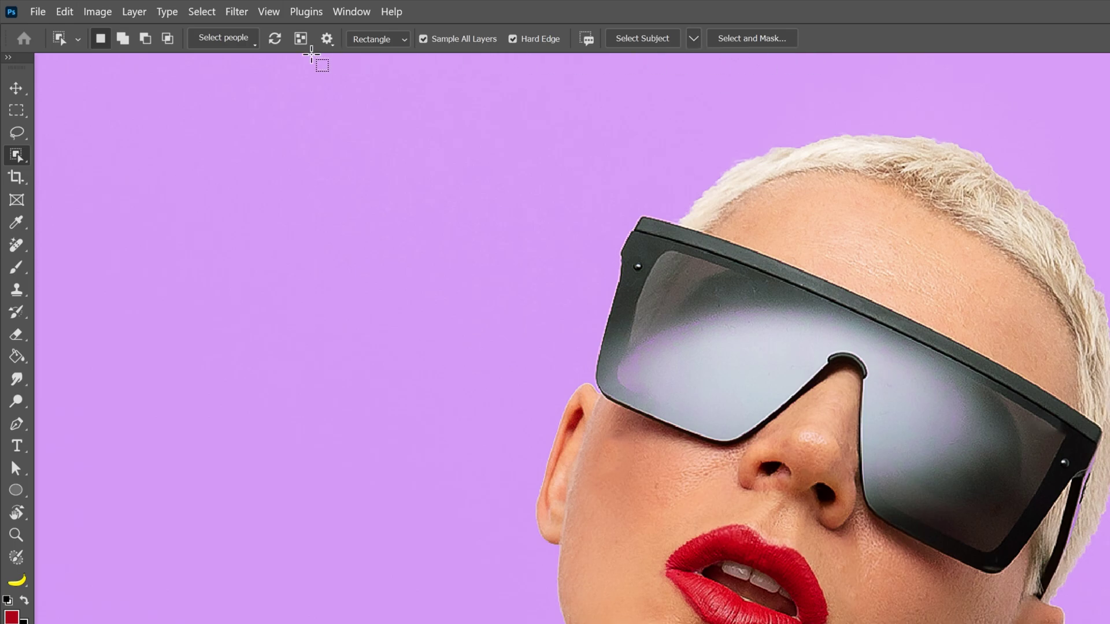
Use Select people to pick the woman's Glasses part only and apply it.
{"action": "left_click", "coordinate": [237, 42]}
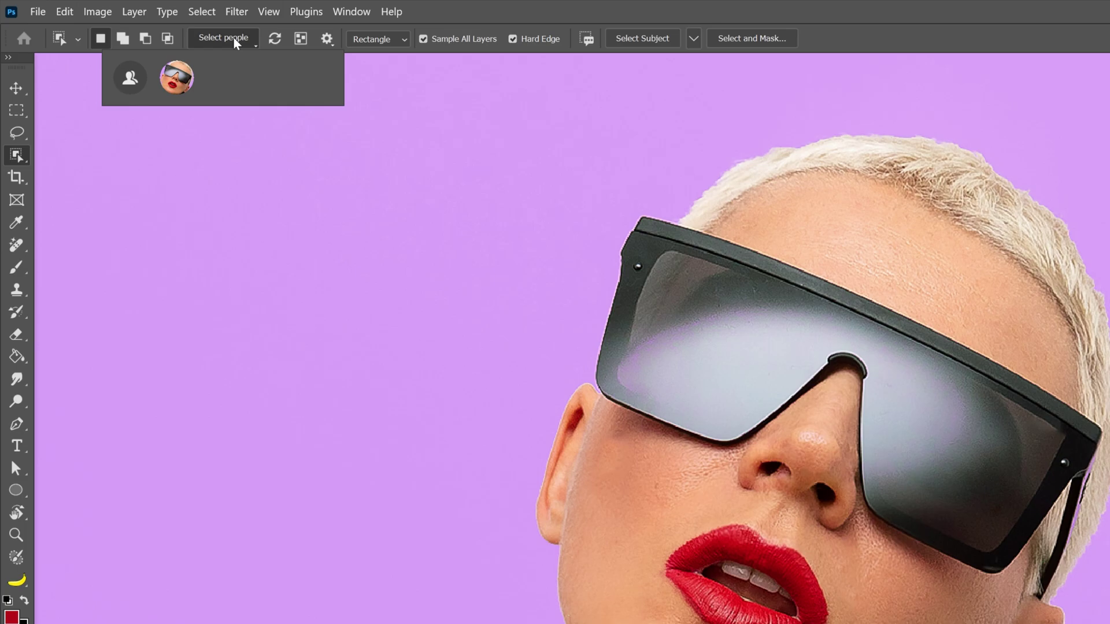
{"action": "left_click", "coordinate": [184, 79]}
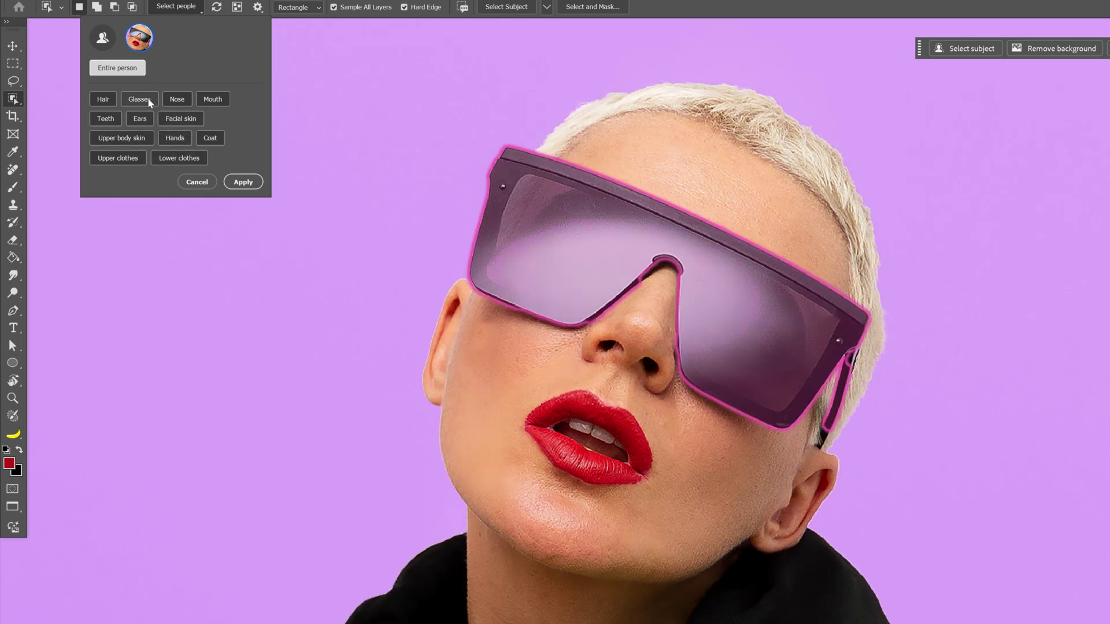
{"action": "left_click", "coordinate": [149, 100]}
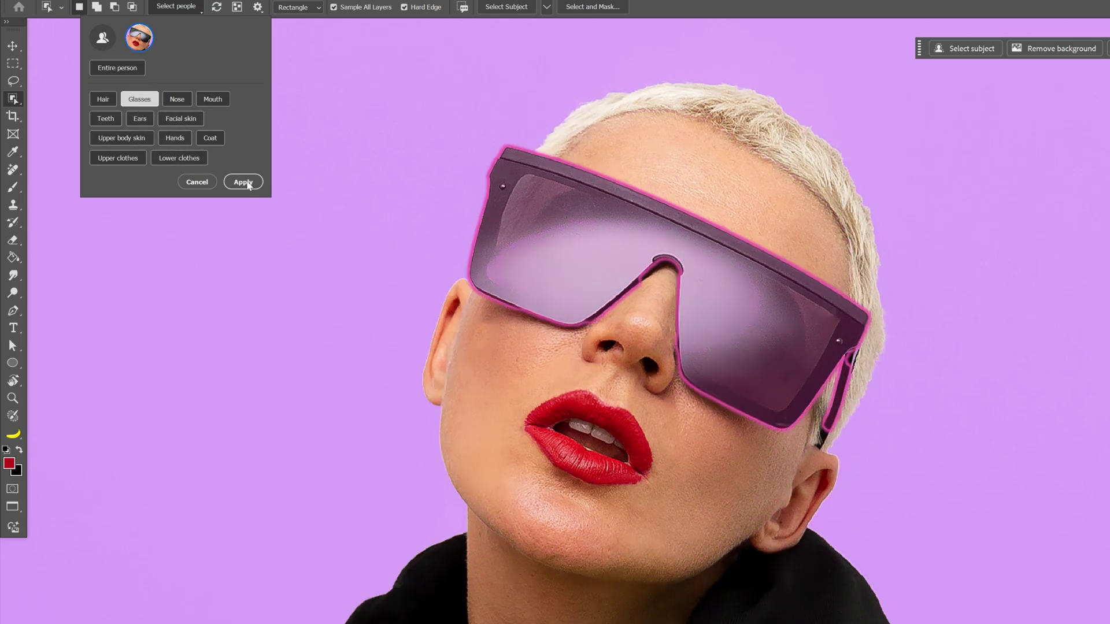
{"action": "left_click", "coordinate": [244, 183]}
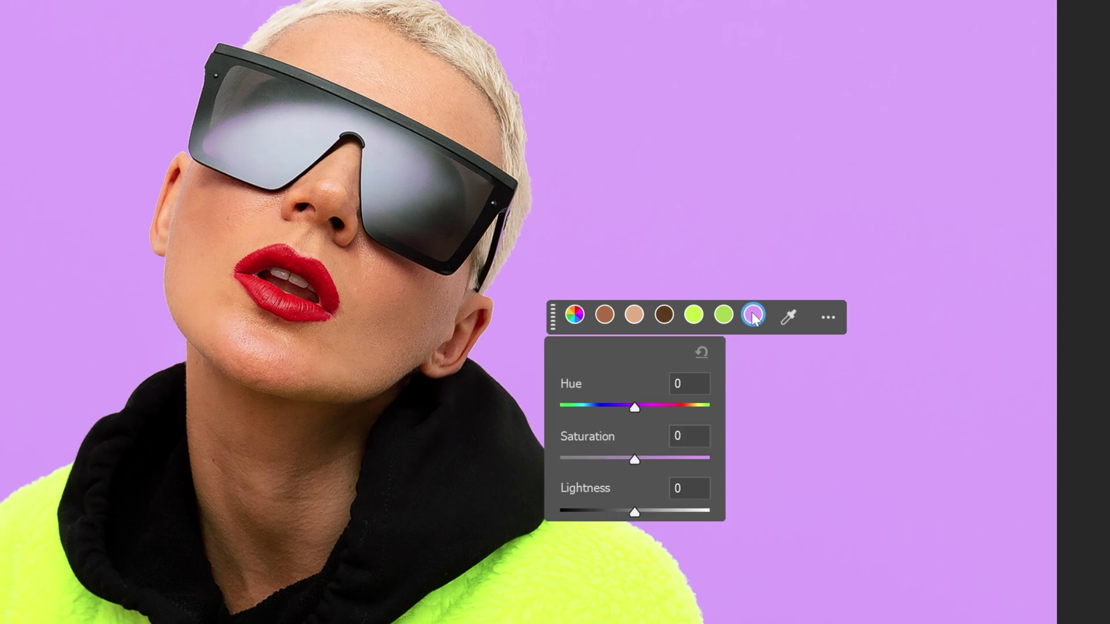
Shift the purple tone's hue toward blue, raise saturation and lower lightness slightly.
{"action": "left_click_drag", "start_coordinate": [636, 409], "coordinate": [592, 405]}
{"action": "left_click_drag", "start_coordinate": [635, 459], "coordinate": [649, 458]}
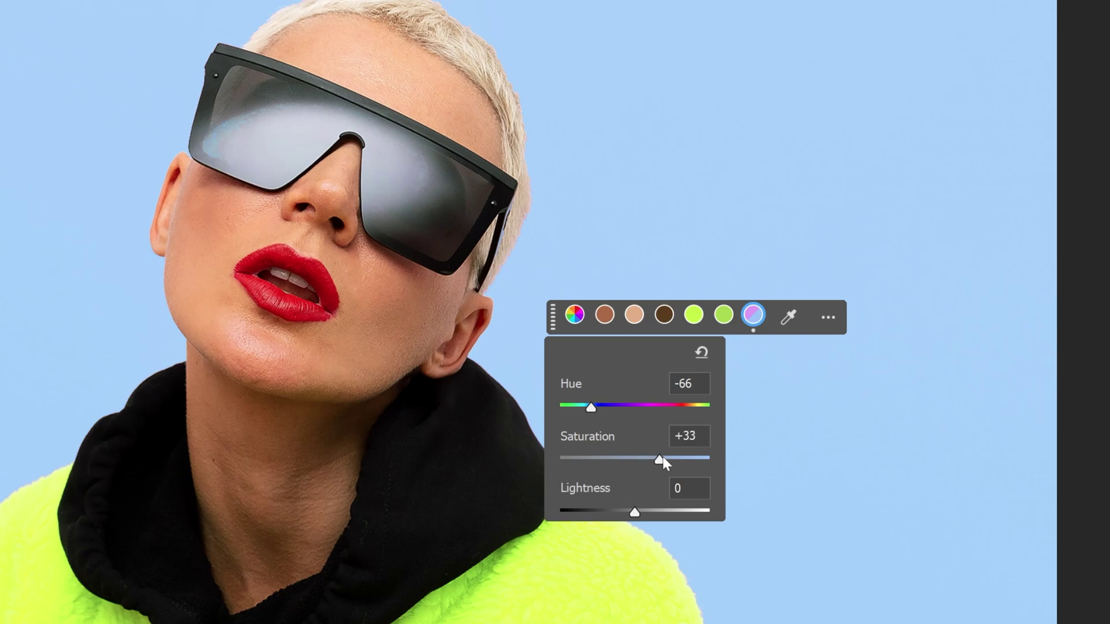
{"action": "left_click_drag", "start_coordinate": [634, 513], "coordinate": [613, 513]}
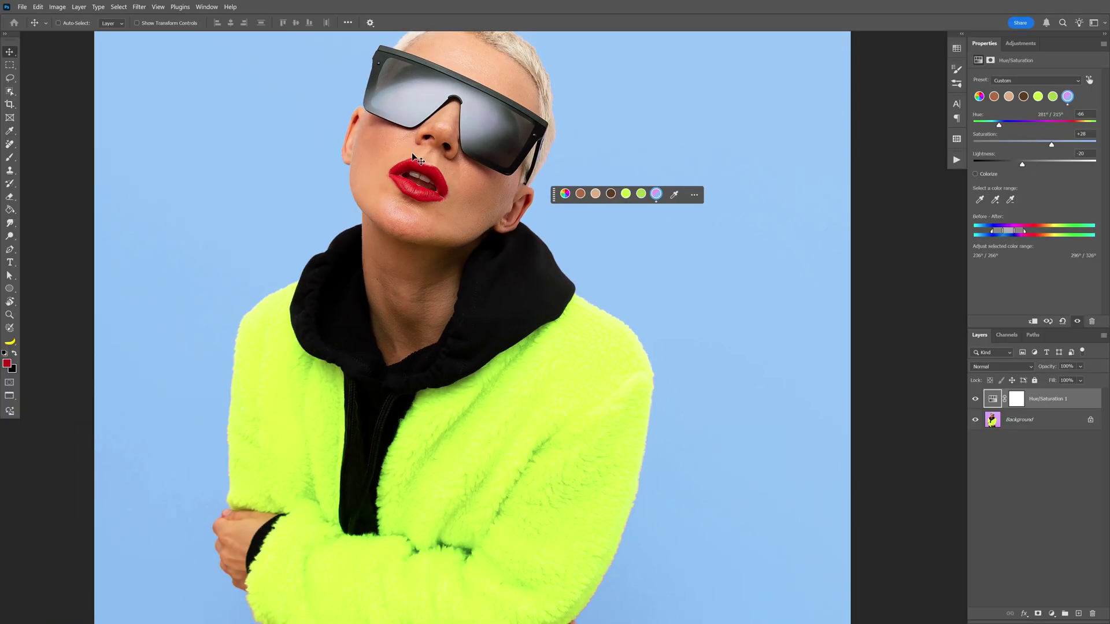
Scroll the Layers panel up to the Hue/Saturation 1 layer above Background.
{"action": "scroll", "coordinate": [412, 154], "scroll_direction": "up", "scroll_amount": 2}
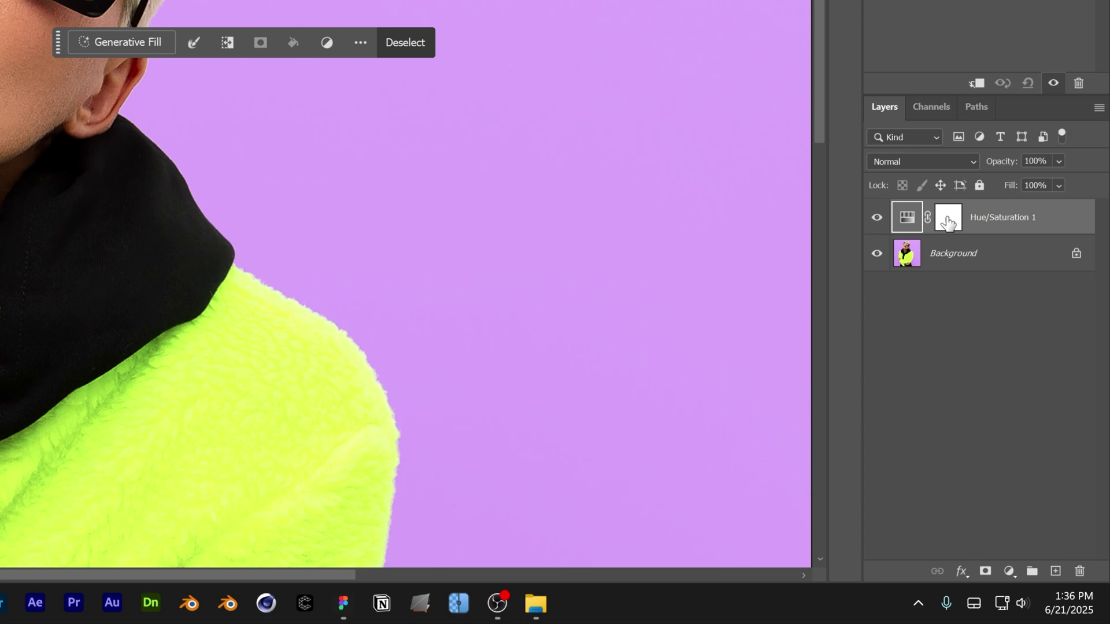
Replace the adjustment mask with a lip mask and set Hue to +127 for green lips.
{"action": "left_click", "coordinate": [947, 222]}
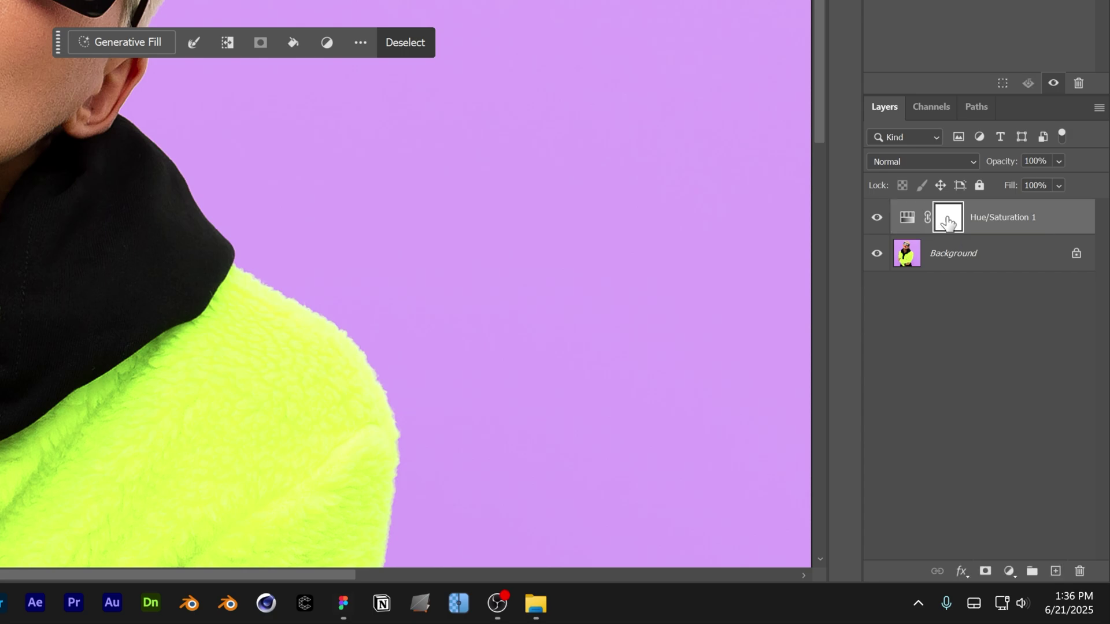
{"action": "left_click", "coordinate": [1080, 572]}
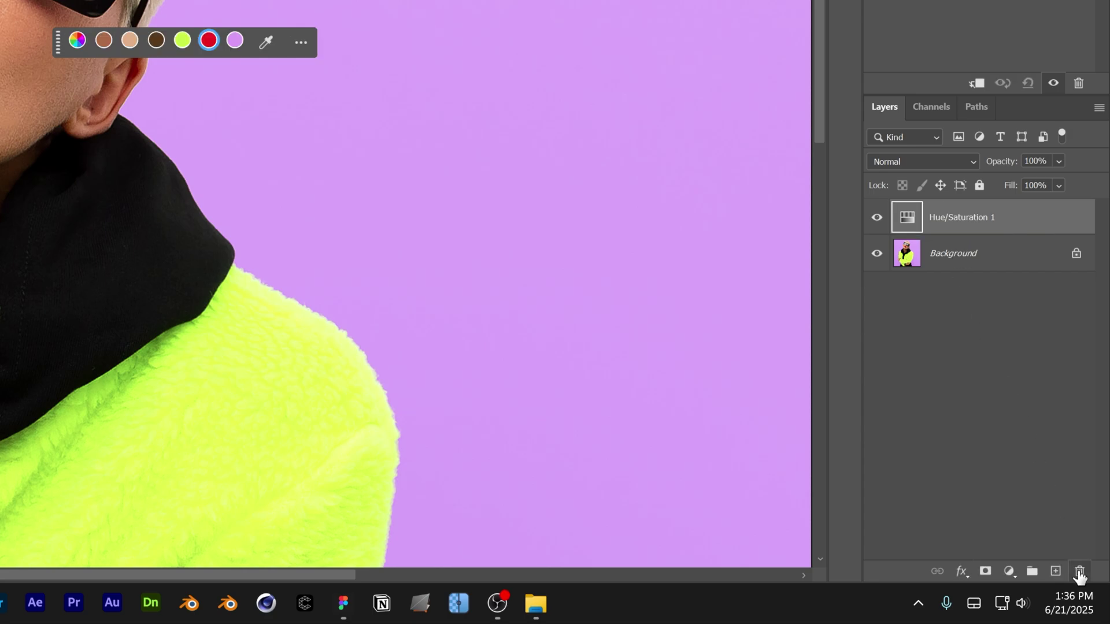
{"action": "left_click", "coordinate": [985, 571], "text": "alt"}
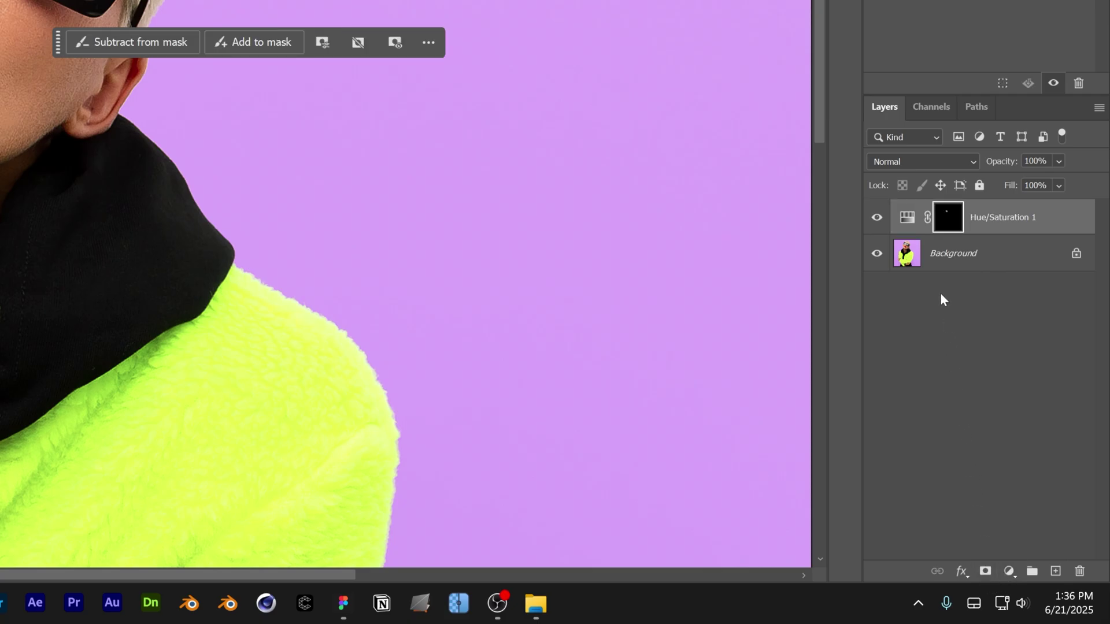
{"action": "left_click", "coordinate": [909, 220]}
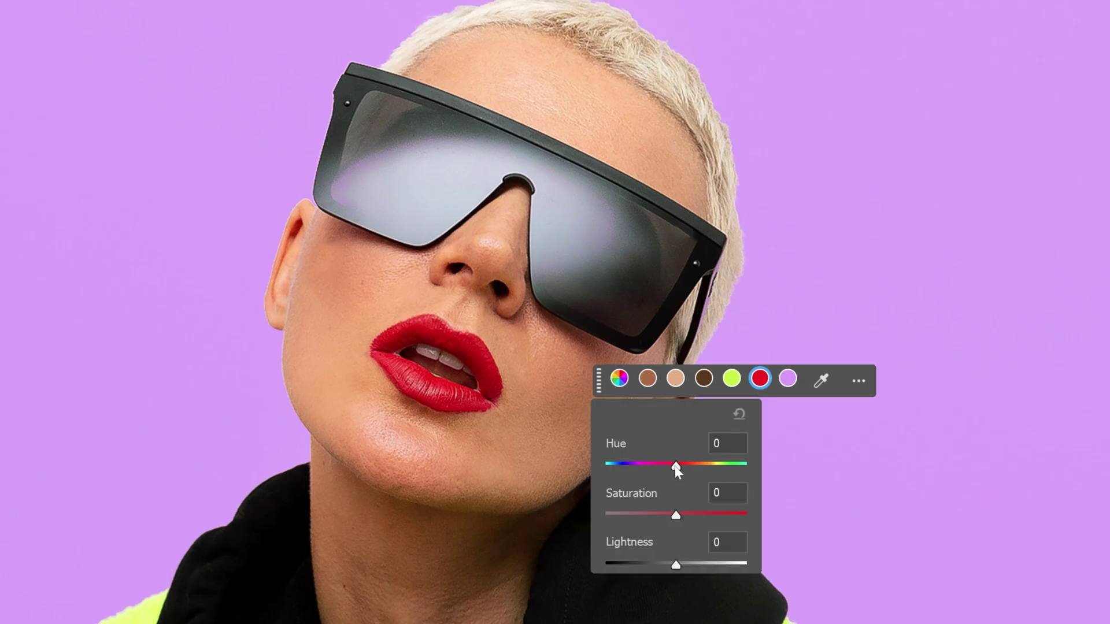
{"action": "left_click_drag", "start_coordinate": [676, 466], "coordinate": [734, 467]}
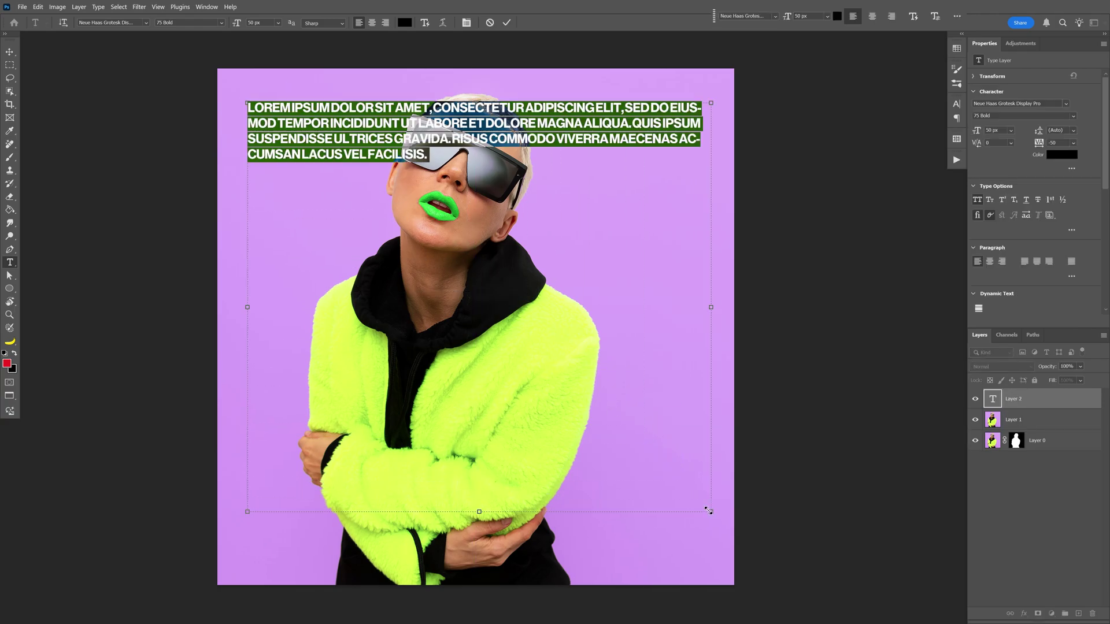
Set the lorem ipsum paragraph's font size to 160 px.
{"action": "left_click", "coordinate": [1011, 130]}
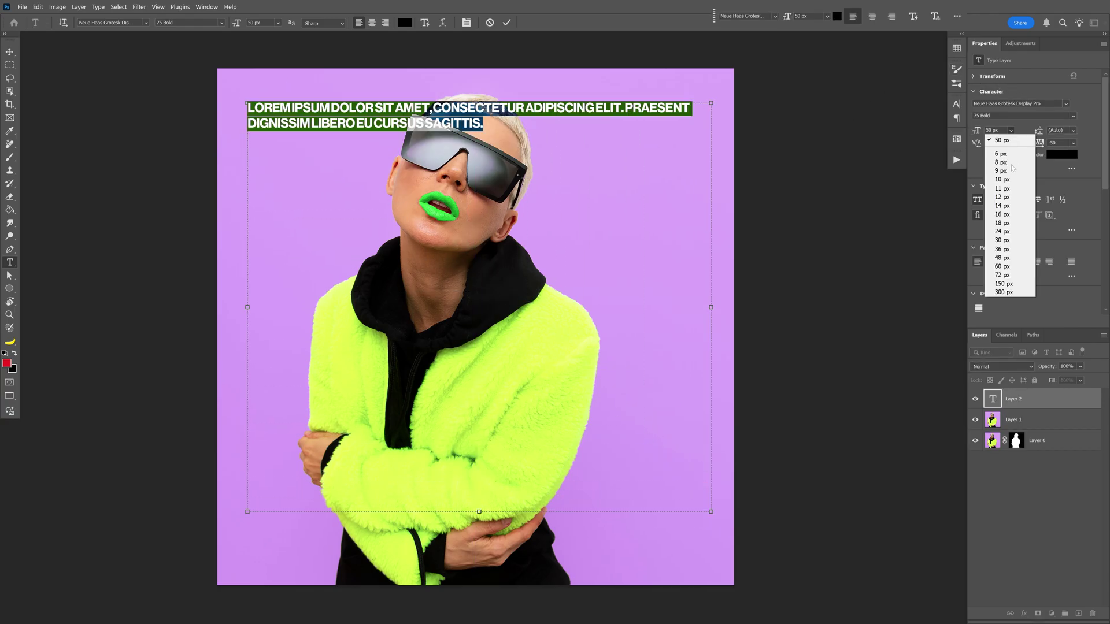
{"action": "left_click", "coordinate": [1006, 285]}
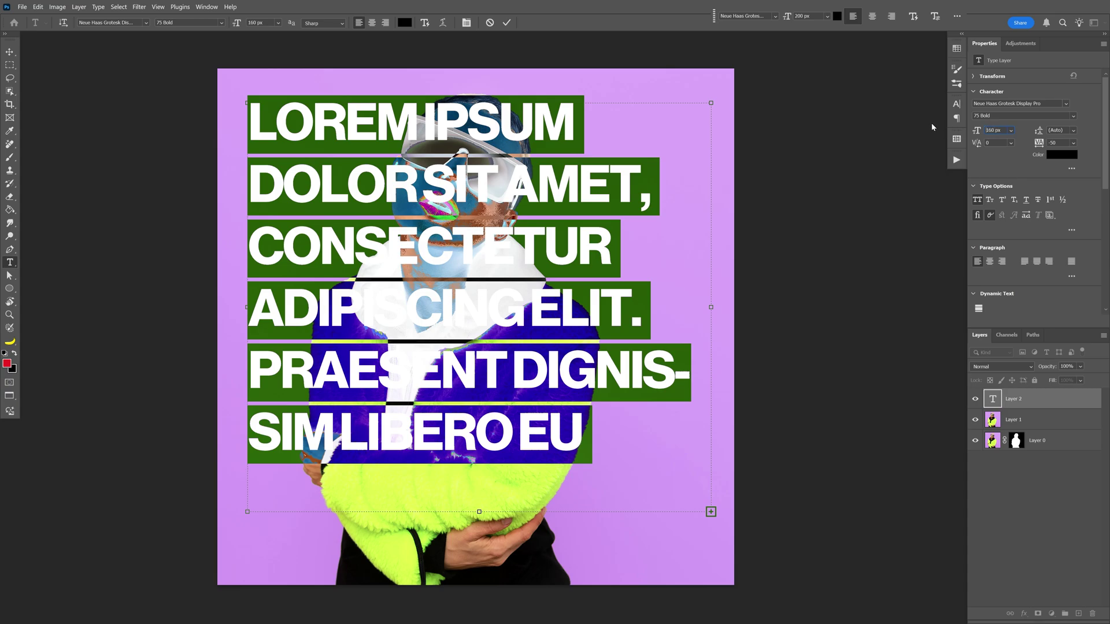
{"action": "key", "text": "Return"}
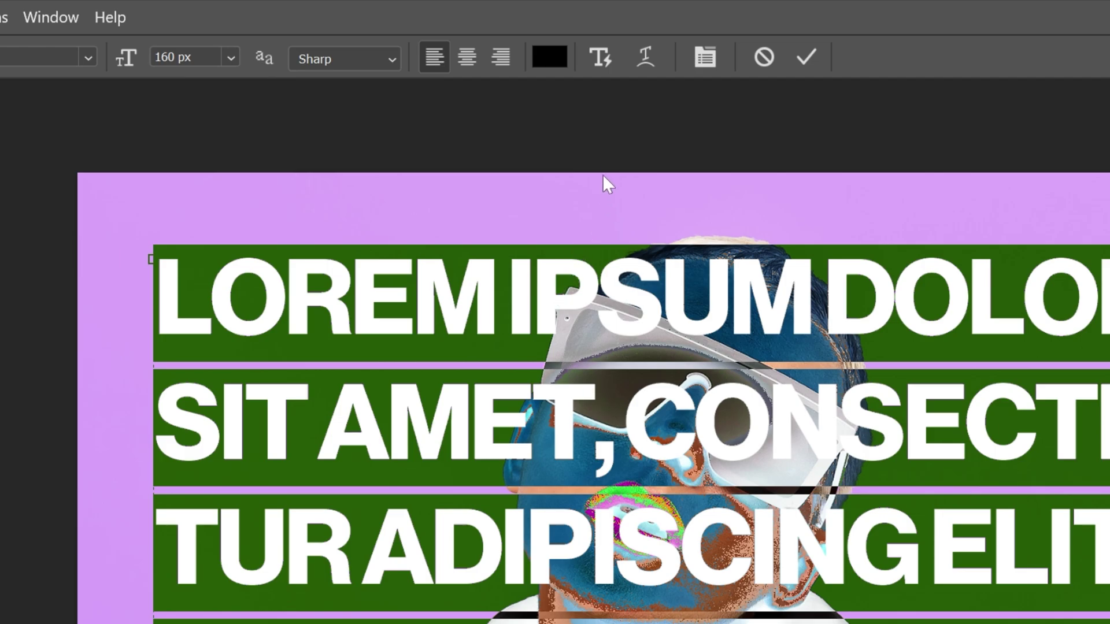
Make the text dynamic, put Layer 0 above it, and stretch the text box across the canvas.
{"action": "left_click", "coordinate": [609, 55]}
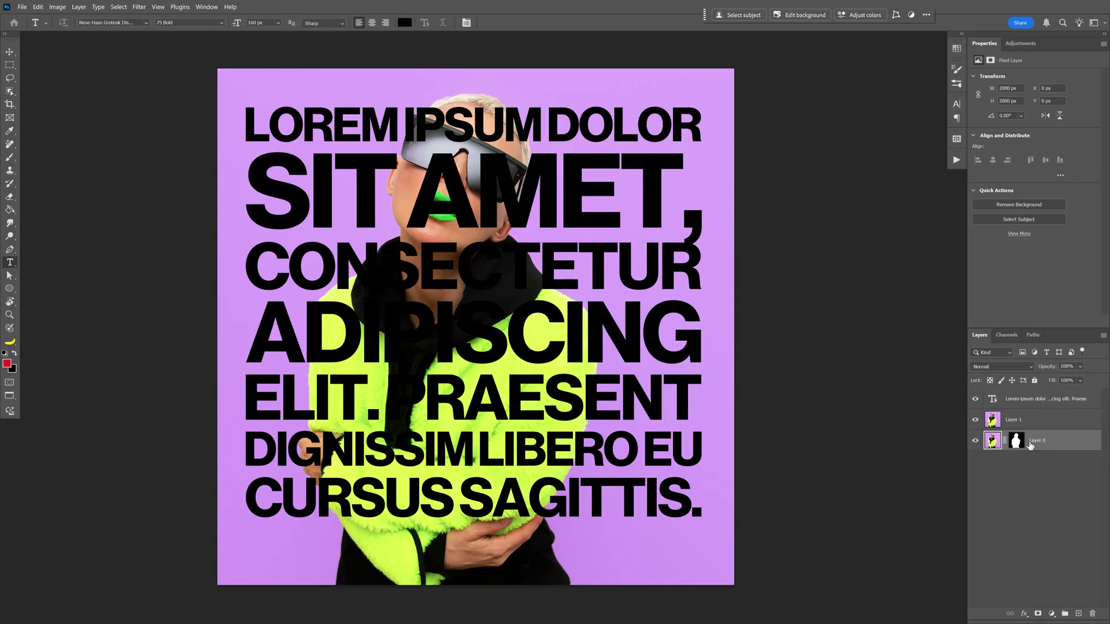
{"action": "left_click_drag", "start_coordinate": [1040, 399], "coordinate": [1031, 394]}
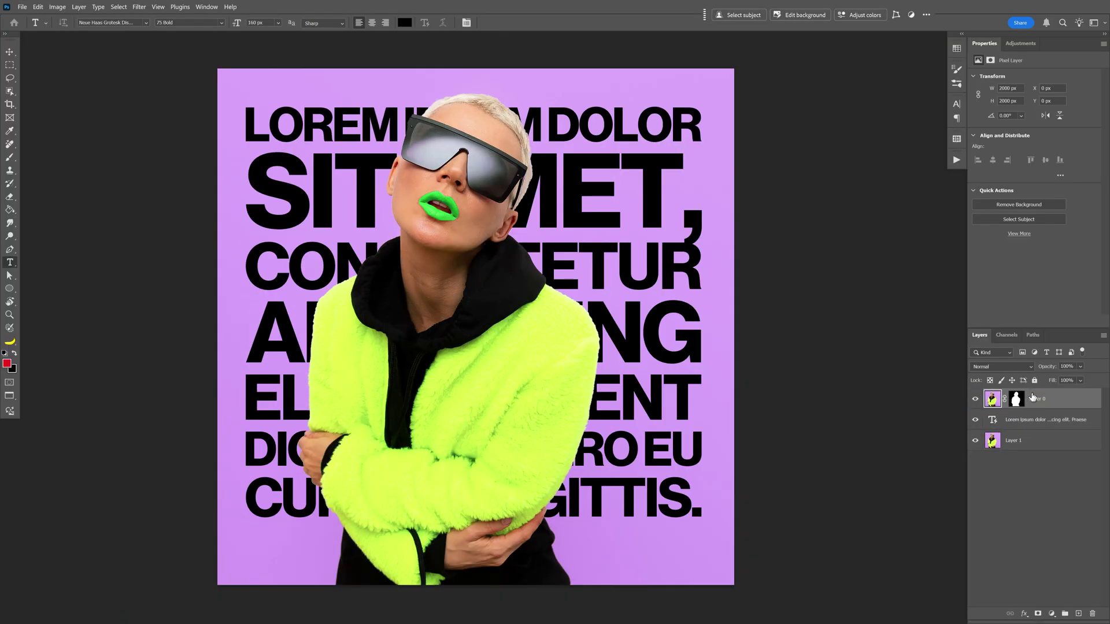
{"action": "left_click", "coordinate": [688, 398]}
{"action": "left_click_drag", "start_coordinate": [727, 312], "coordinate": [341, 265]}
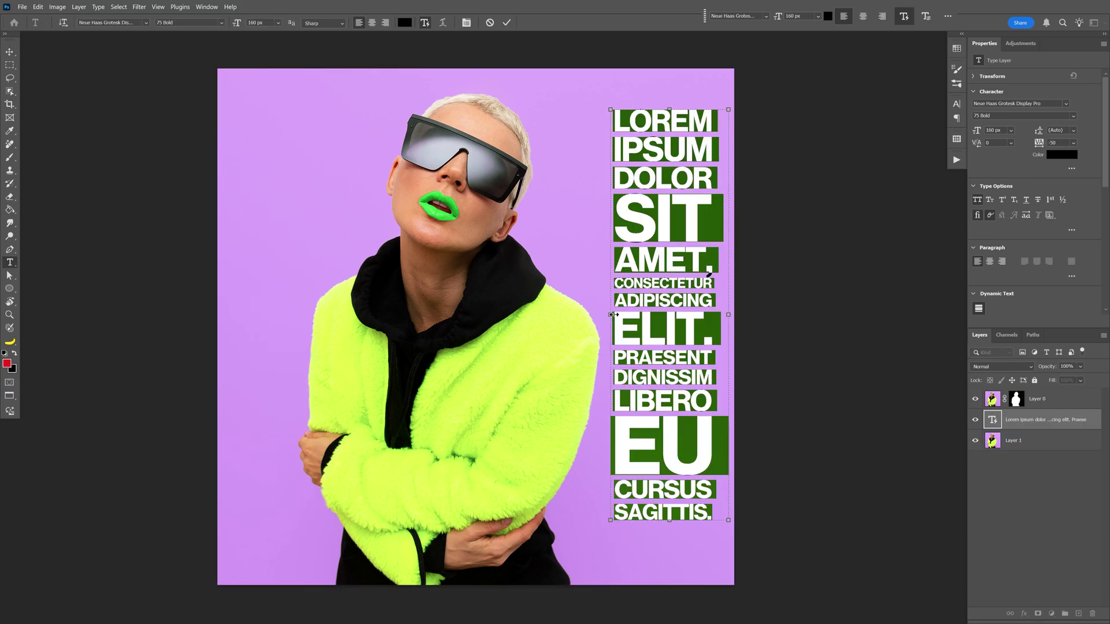
{"action": "left_click_drag", "start_coordinate": [612, 314], "coordinate": [502, 313]}
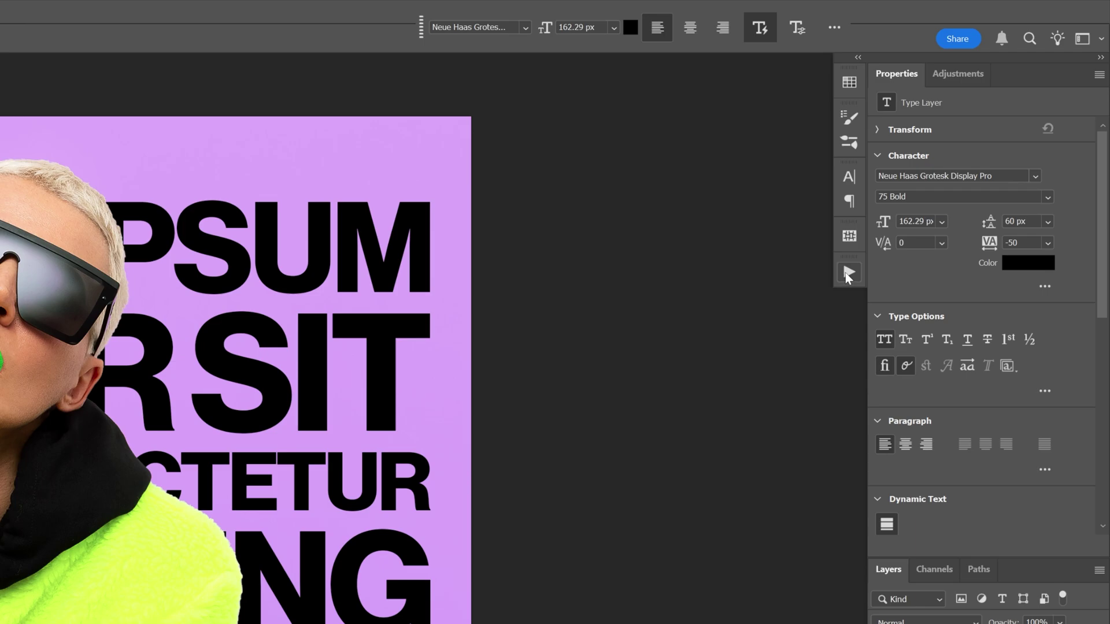
{"action": "left_click", "coordinate": [848, 273]}
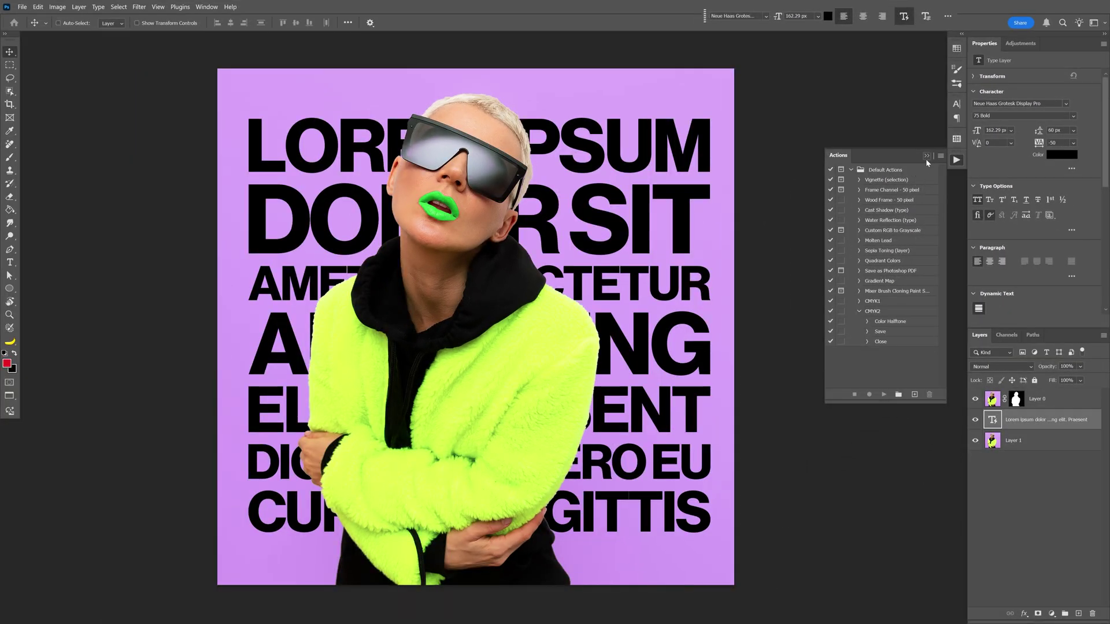
Show the suggested actions for the image and refresh them three times.
{"action": "left_click", "coordinate": [926, 156]}
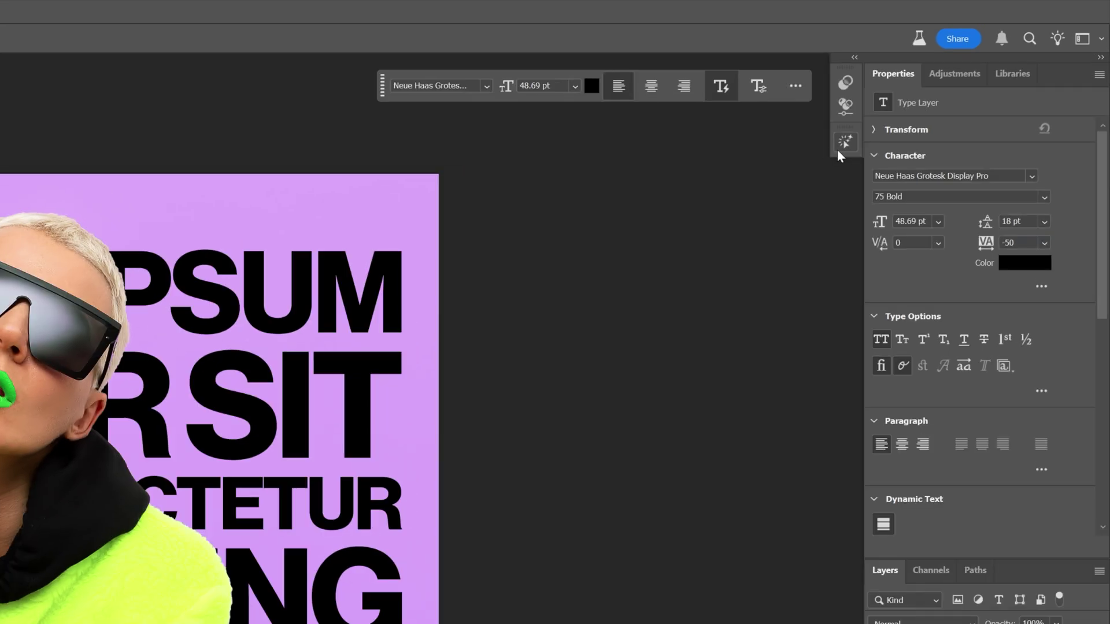
{"action": "left_click", "coordinate": [954, 83]}
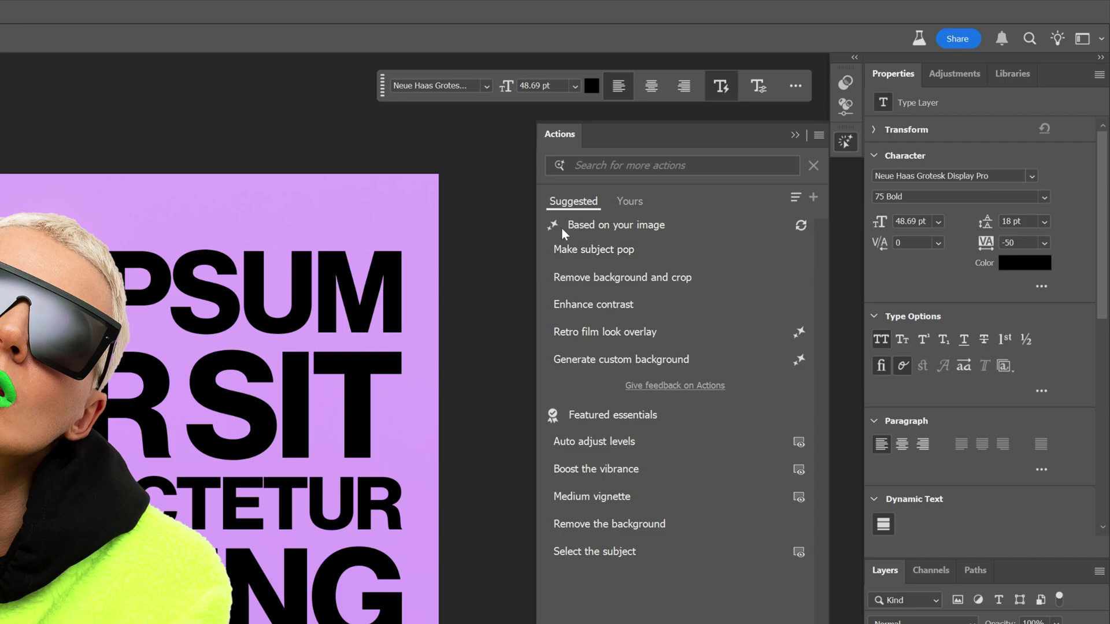
{"action": "left_click", "coordinate": [801, 226]}
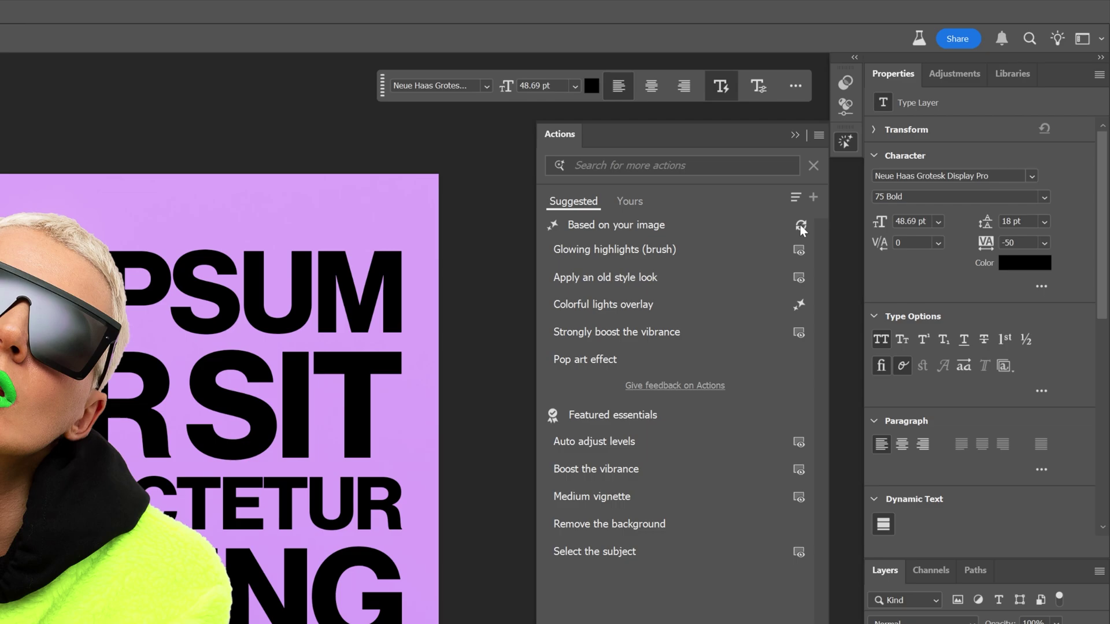
{"action": "left_click", "coordinate": [801, 226]}
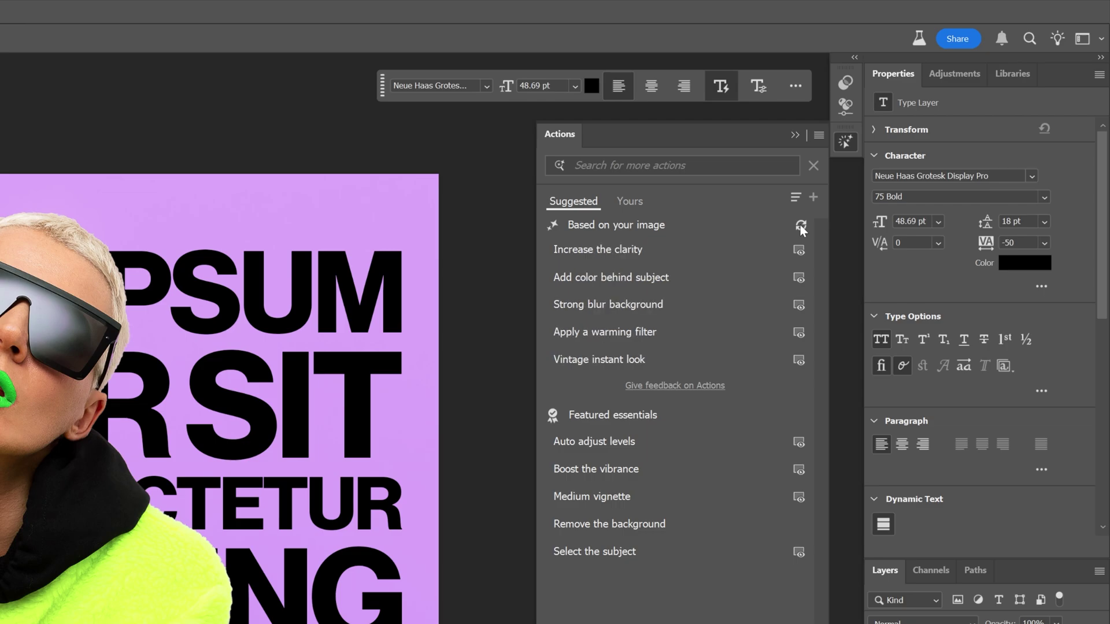
{"action": "left_click", "coordinate": [801, 226]}
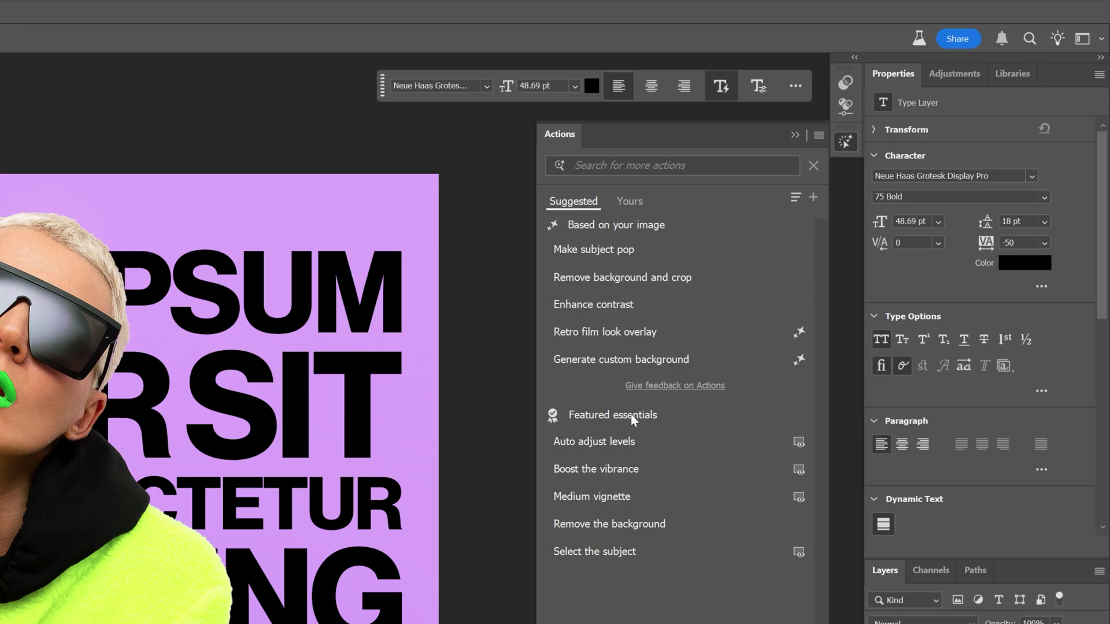
Run Auto adjust levels and Boost the vibrance at +20 vibrance and saturation.
{"action": "left_click", "coordinate": [605, 450]}
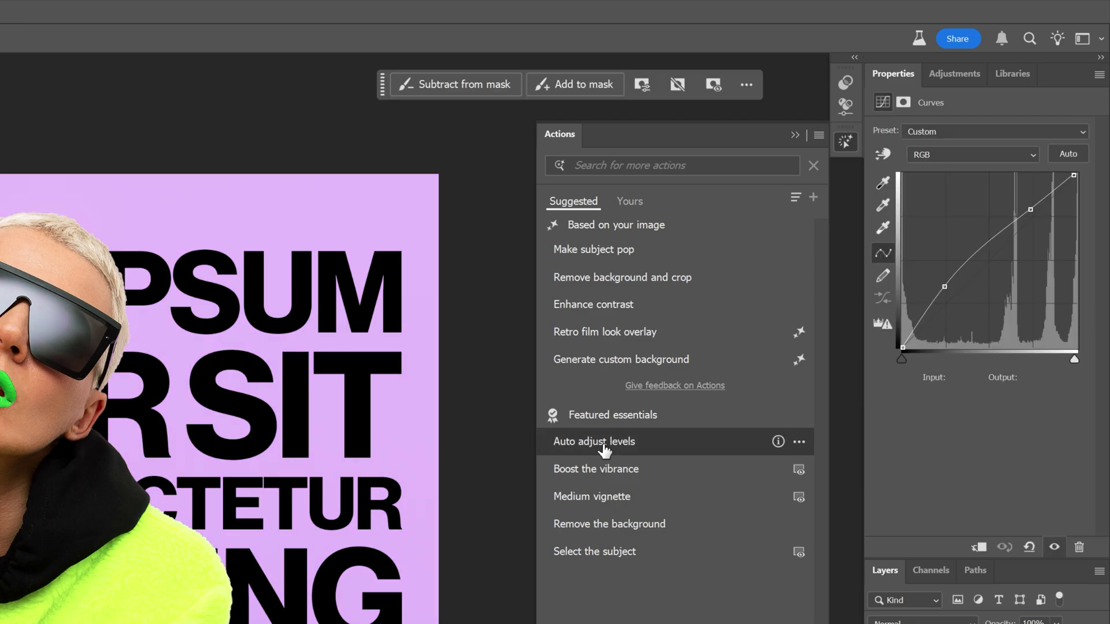
{"action": "left_click", "coordinate": [604, 471]}
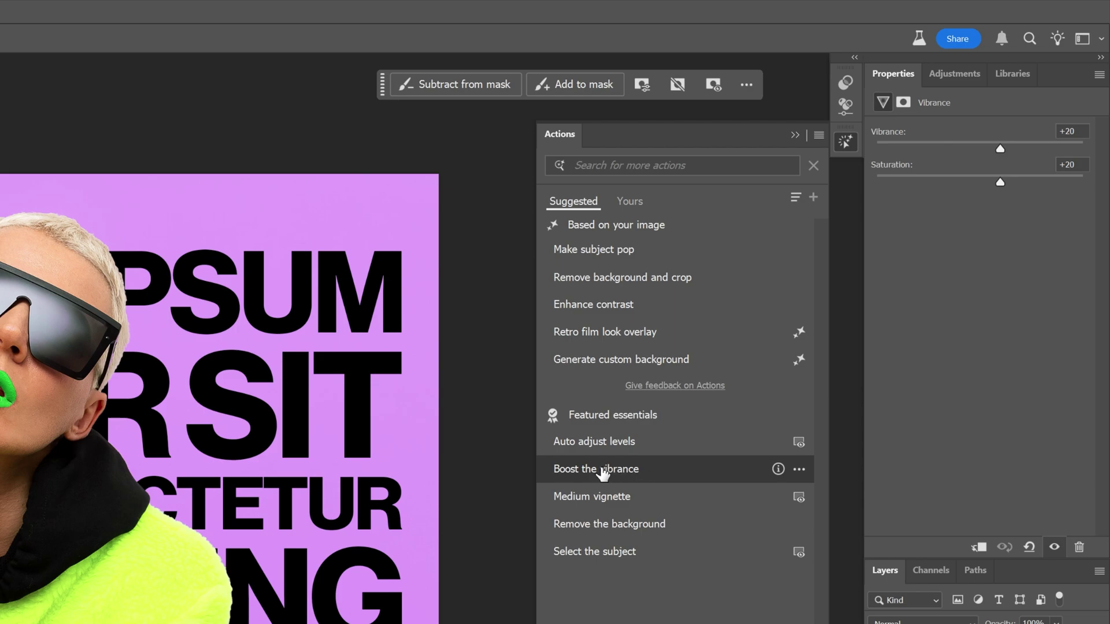
{"action": "left_click", "coordinate": [632, 471]}
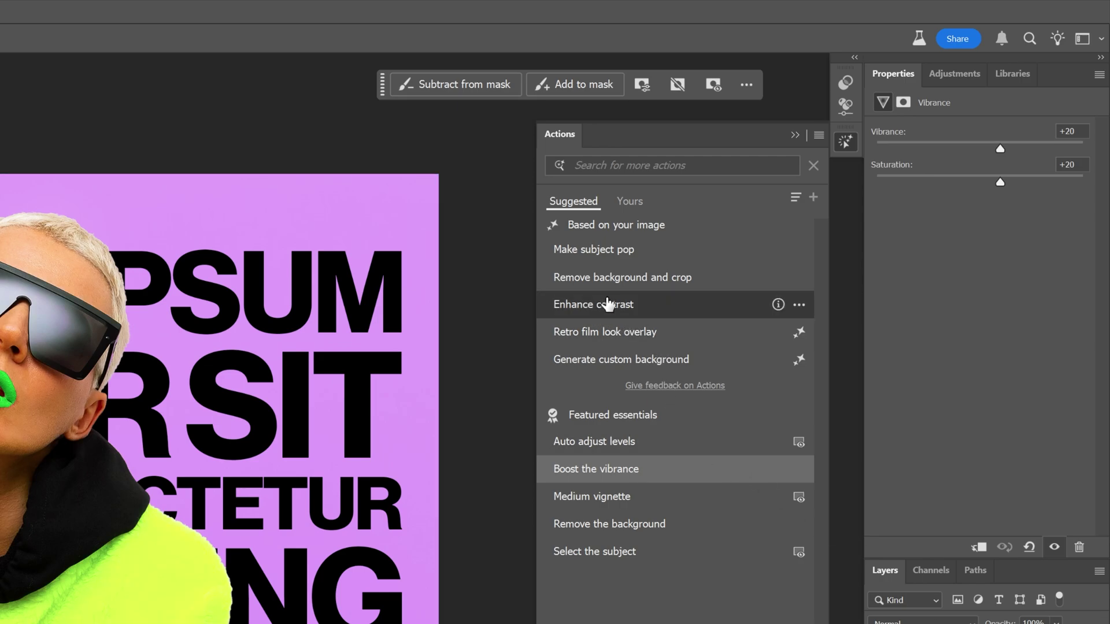
Search the actions with the Make it pop chip, then search for 'noise'.
{"action": "left_click", "coordinate": [636, 165]}
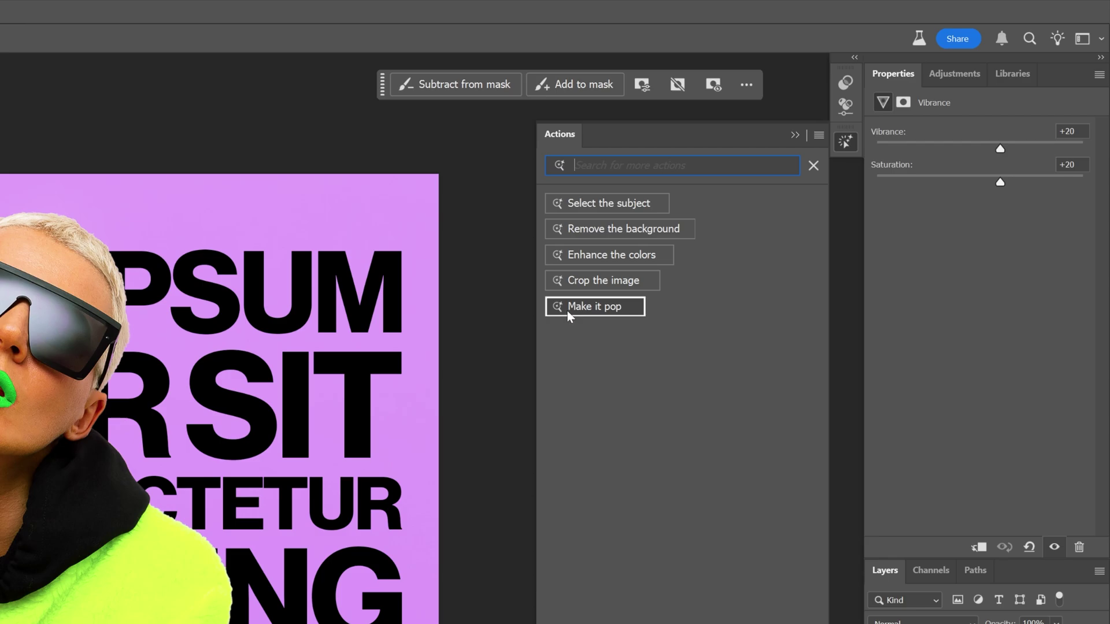
{"action": "left_click", "coordinate": [611, 308]}
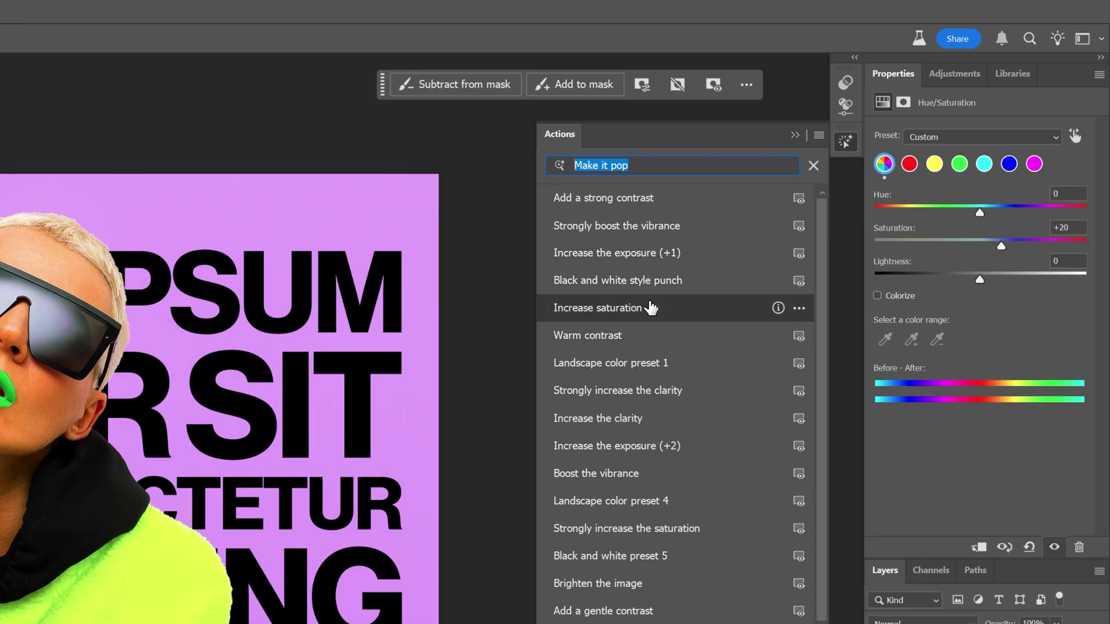
{"action": "type", "text": "n"}
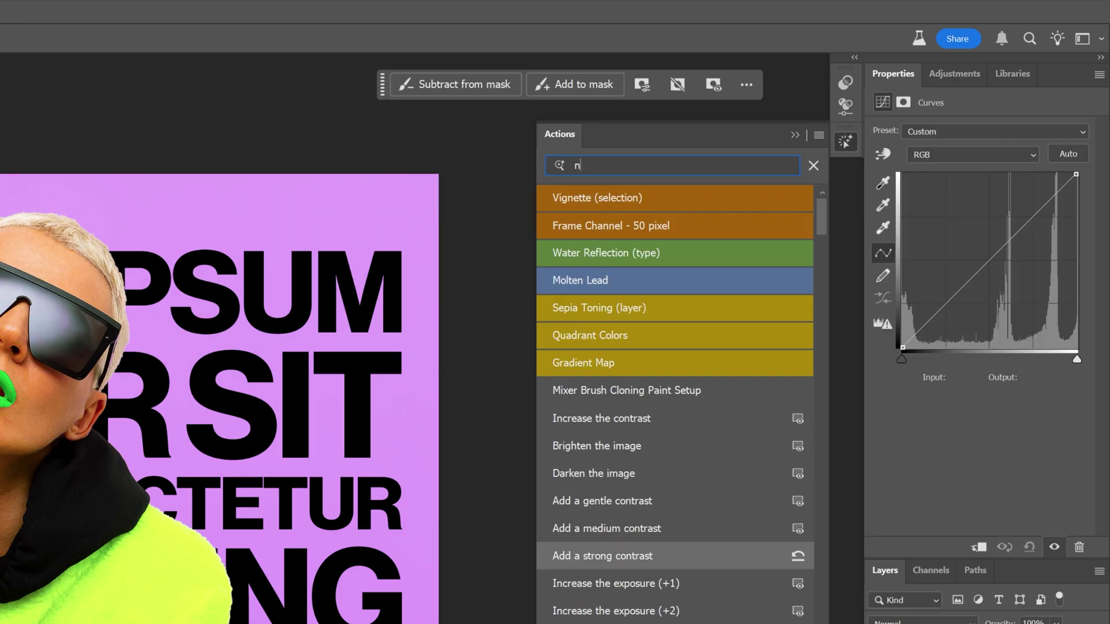
{"action": "type", "text": "oise"}
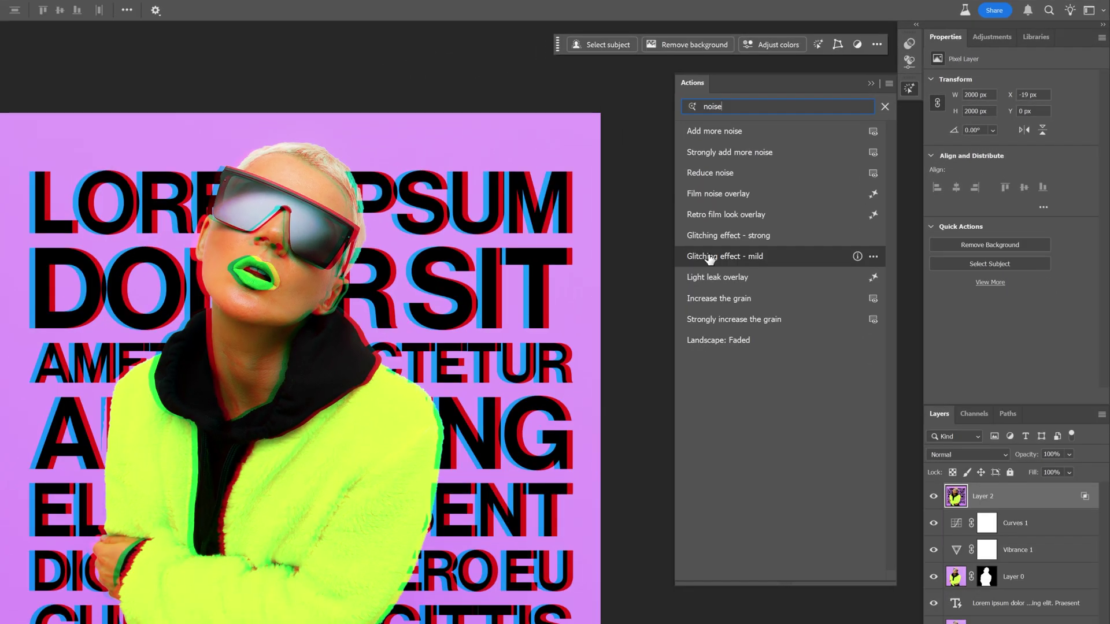
Apply the mild glitch effect, then search Actions for 'grain' and run Add more noise.
{"action": "left_click", "coordinate": [721, 260]}
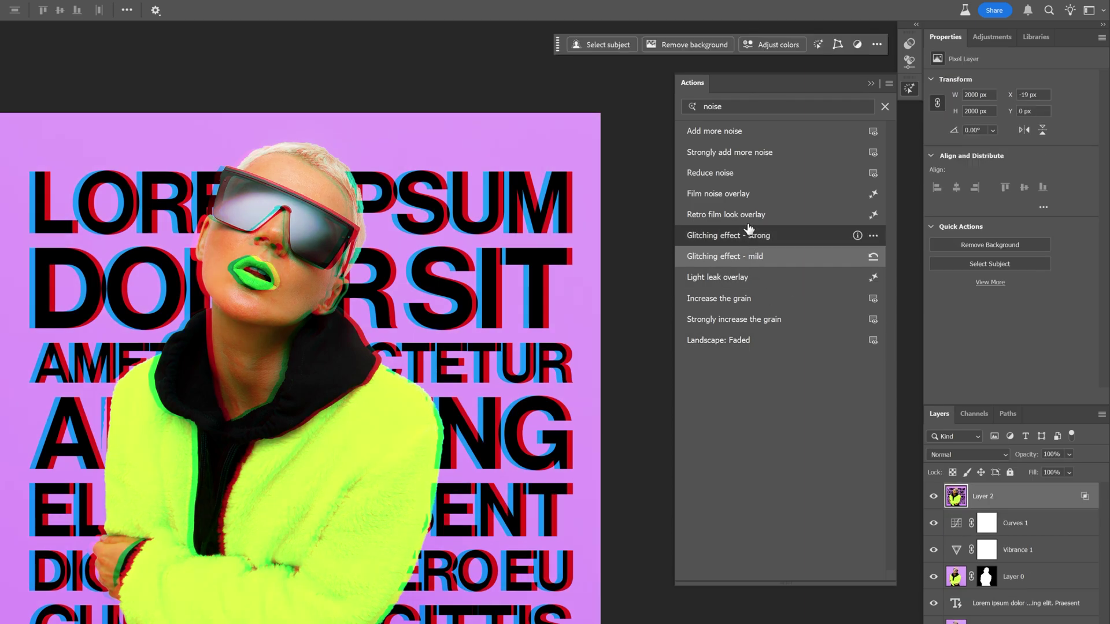
{"action": "left_click_drag", "start_coordinate": [723, 106], "coordinate": [671, 106]}
{"action": "type", "text": "grain"}
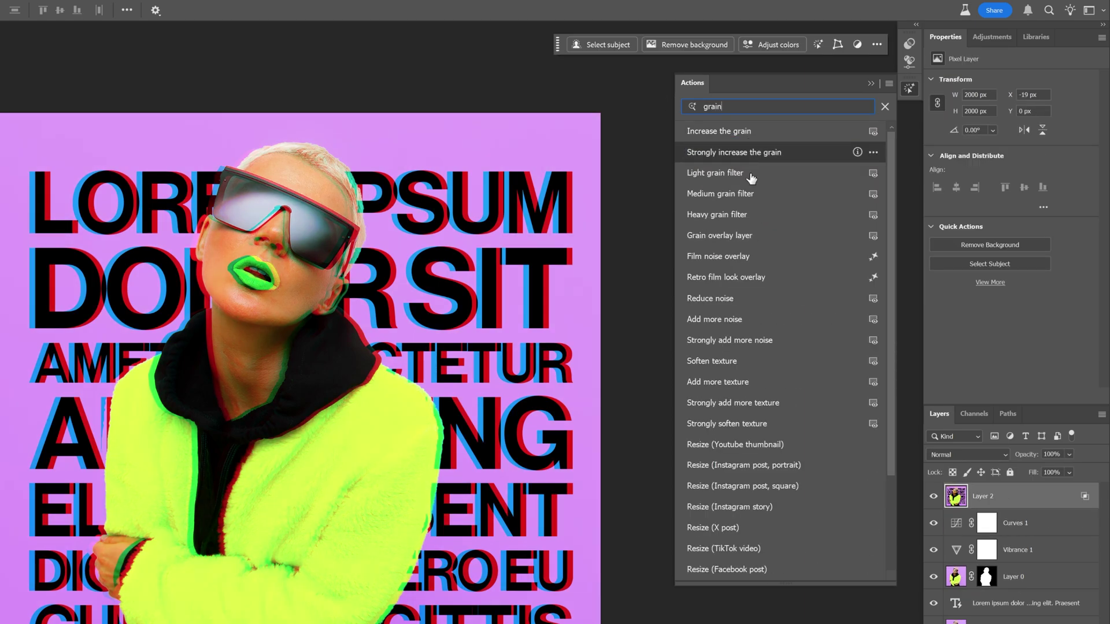
{"action": "left_click", "coordinate": [726, 321]}
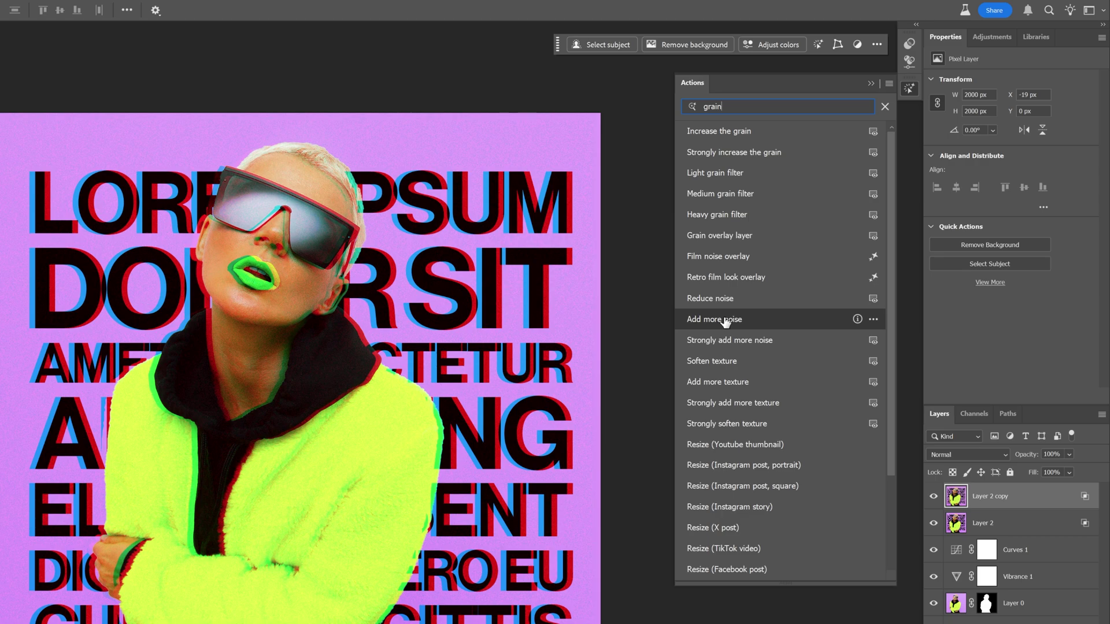